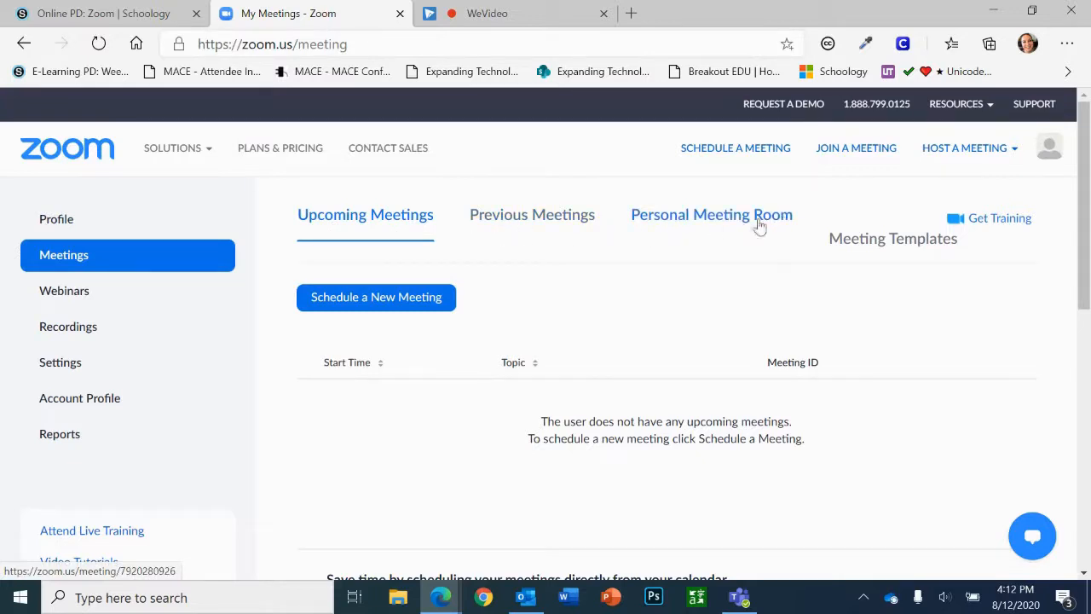
# - Begin a new Zoom meeting and replace the default 'My Meeting' topic with 'Monday ELA Block 1'
pyautogui.click(371, 298)
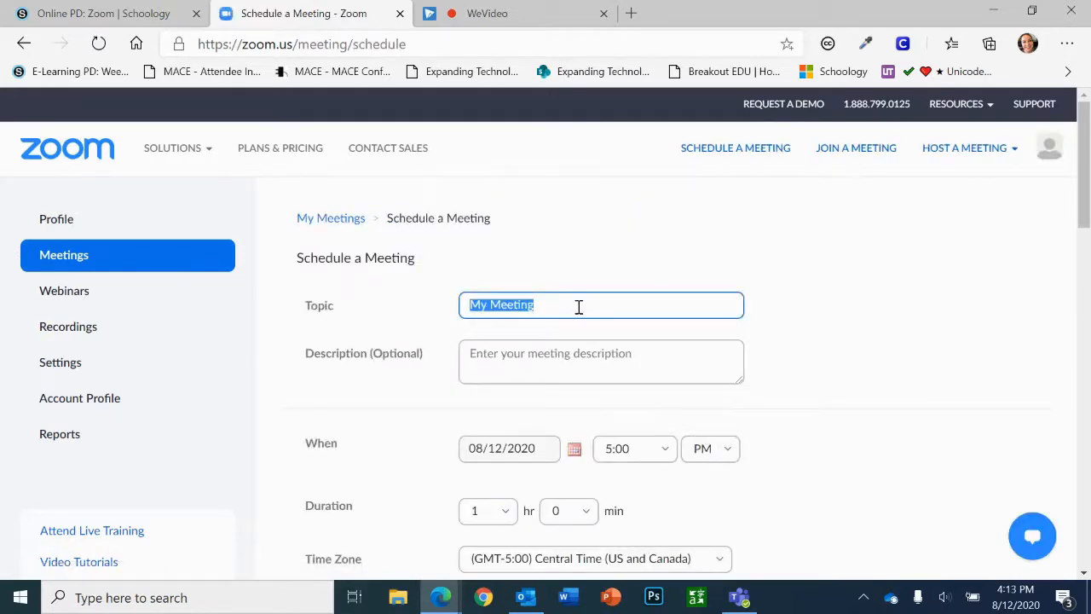
pyautogui.press('BackSpace')
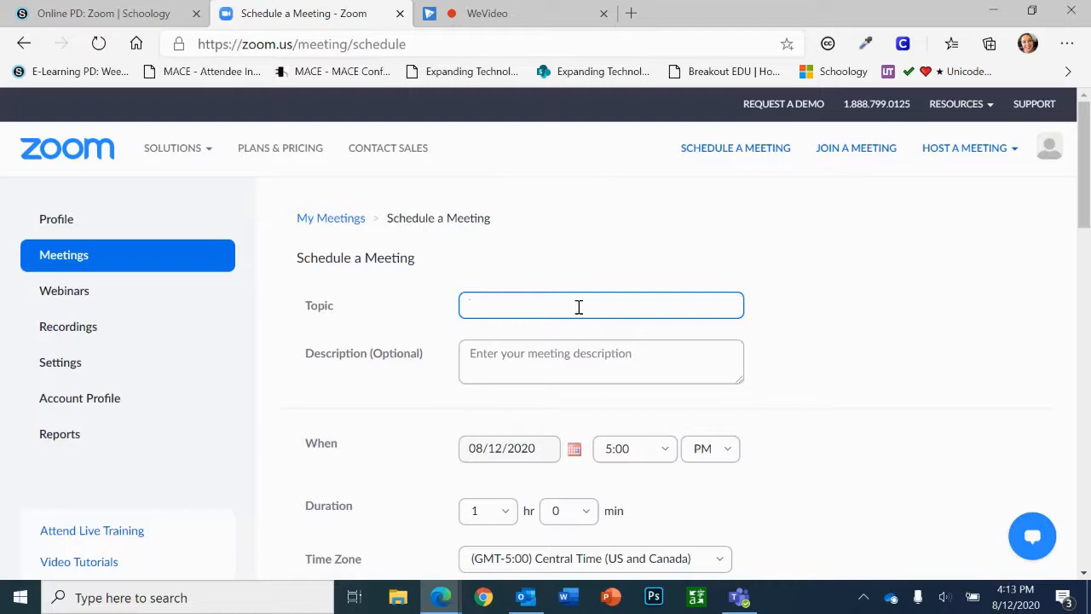
pyautogui.write('Monday ELA BLo')
pyautogui.scroll(-1, 331, 435)
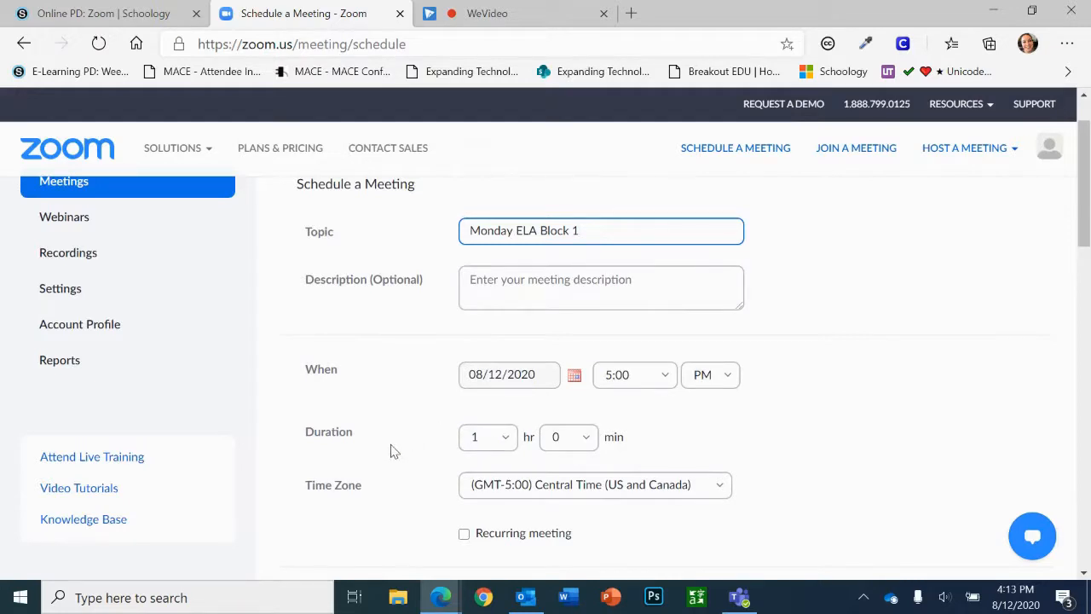
pyautogui.scroll(-1, 392, 432)
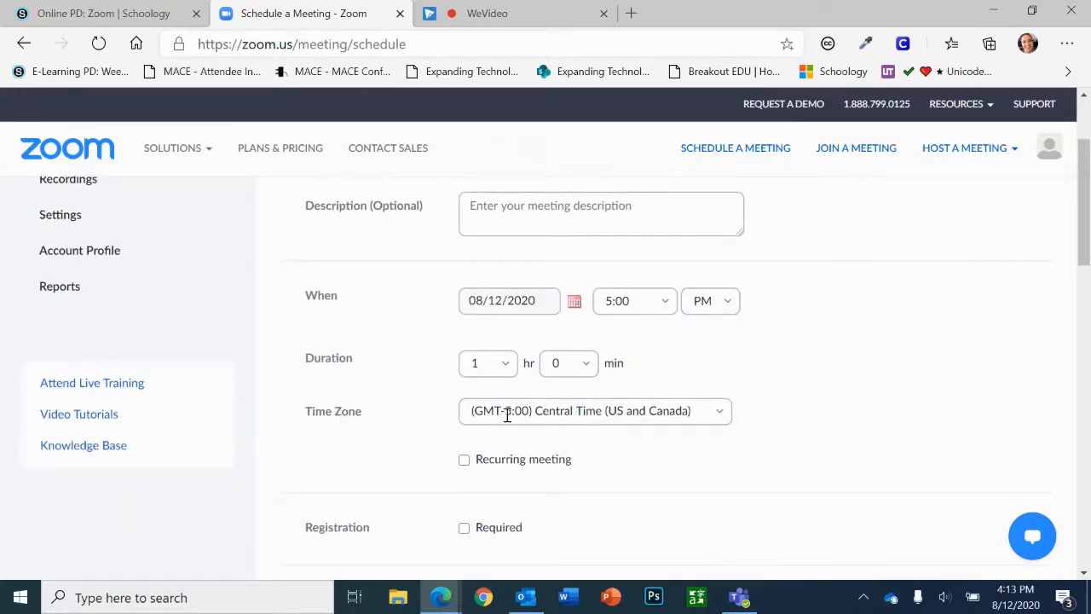
pyautogui.scroll(-2, 386, 431)
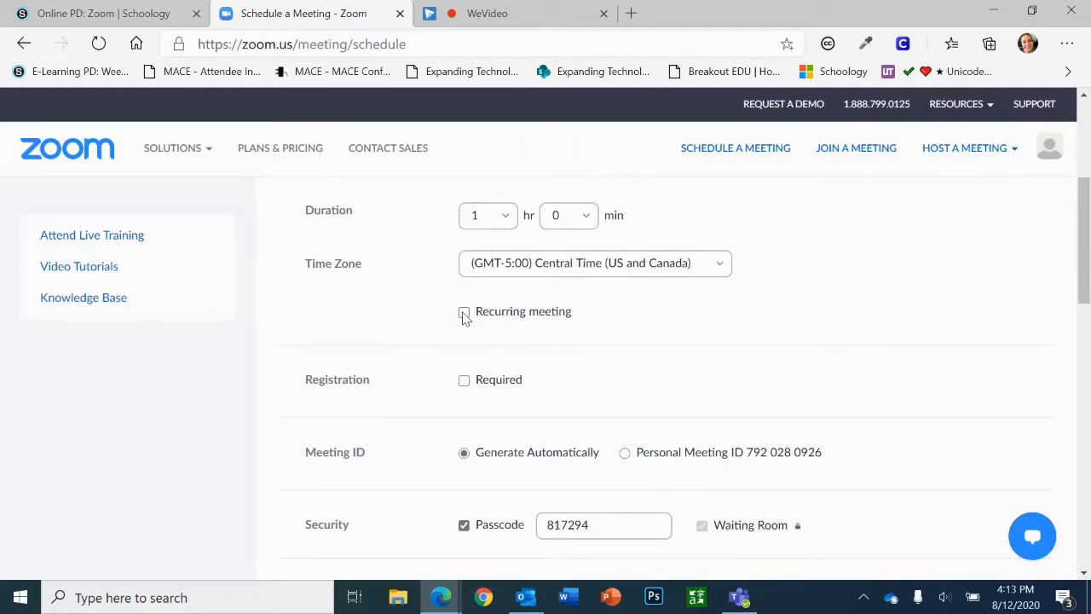
pyautogui.click(465, 314)
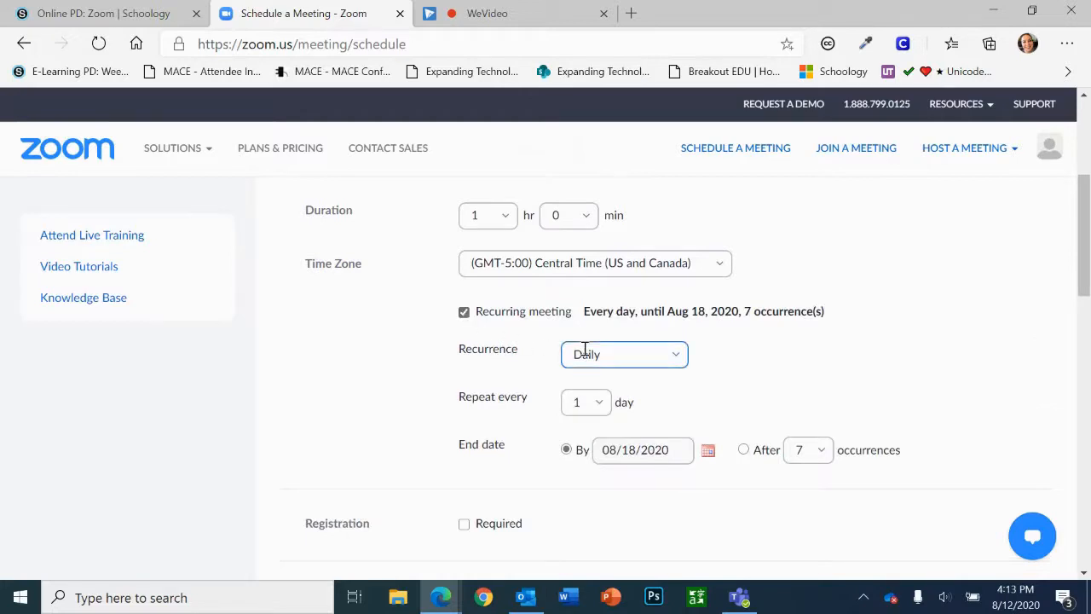
pyautogui.click(679, 357)
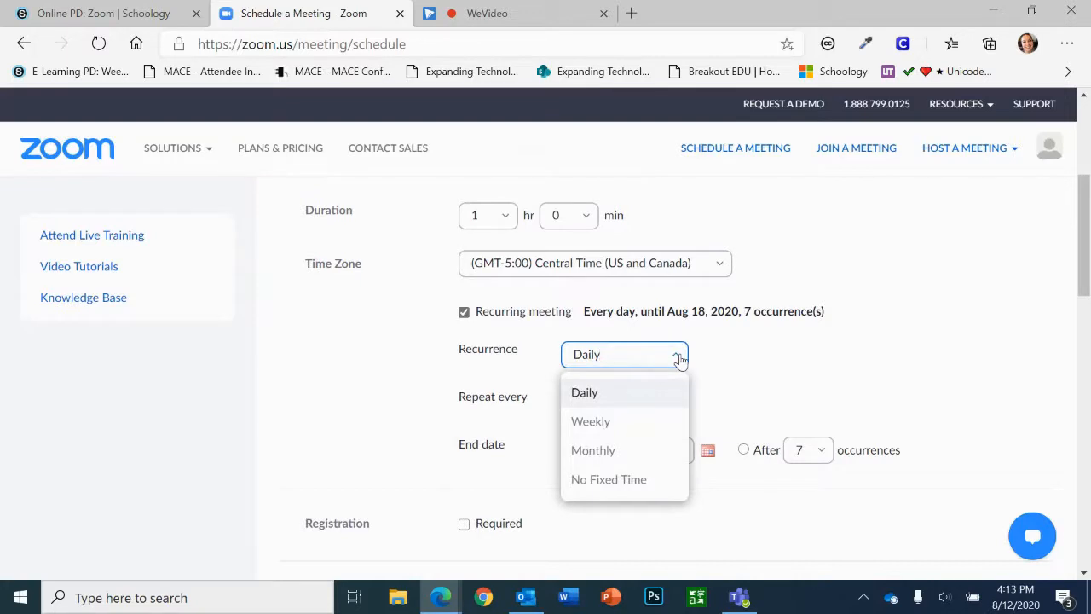
pyautogui.click(679, 358)
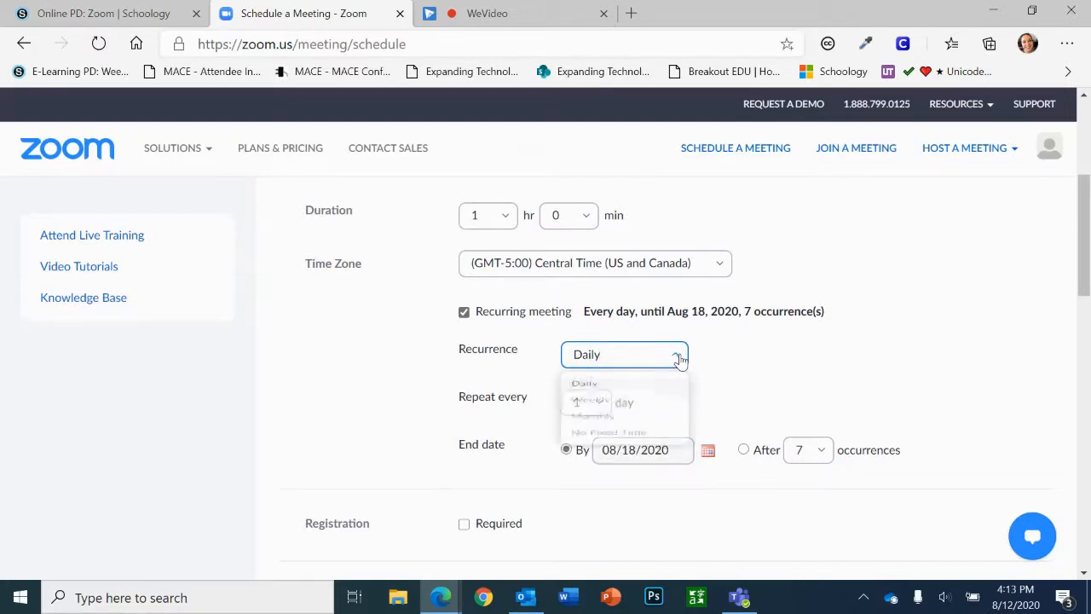
pyautogui.click(463, 313)
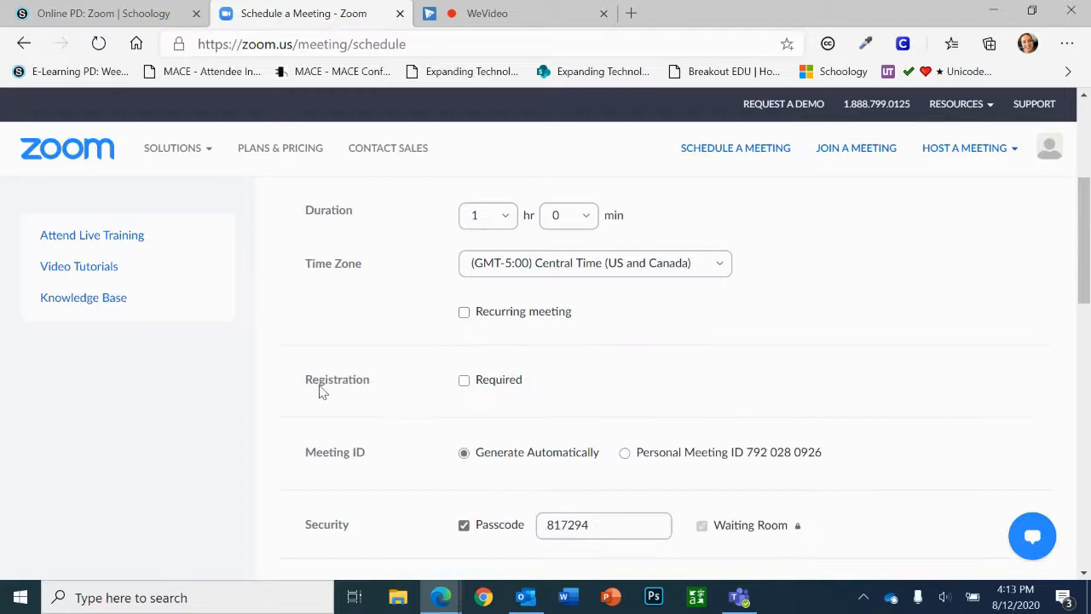
pyautogui.scroll(-1, 451, 406)
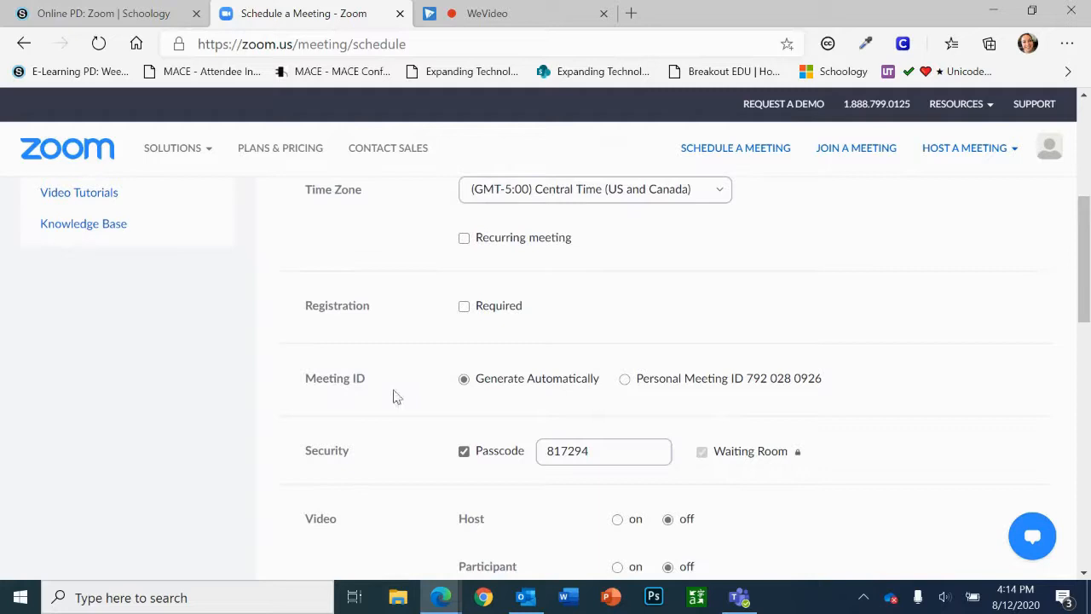
pyautogui.scroll(-1, 426, 409)
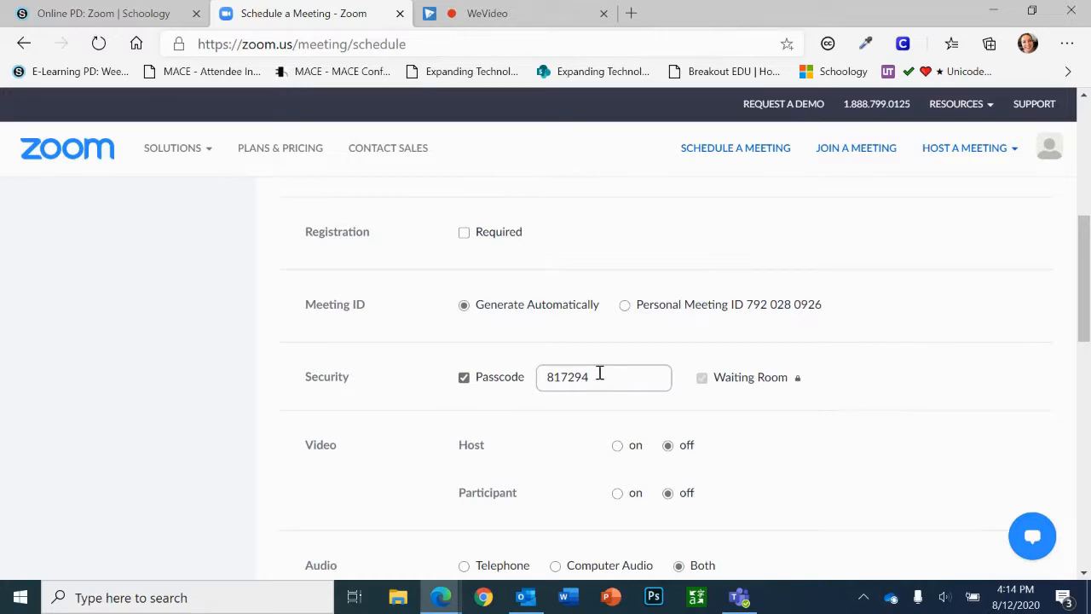
# - Overwrite the generated meeting passcode with a custom passcode of your own
pyautogui.moveTo(599, 373); pyautogui.dragTo(520, 373)
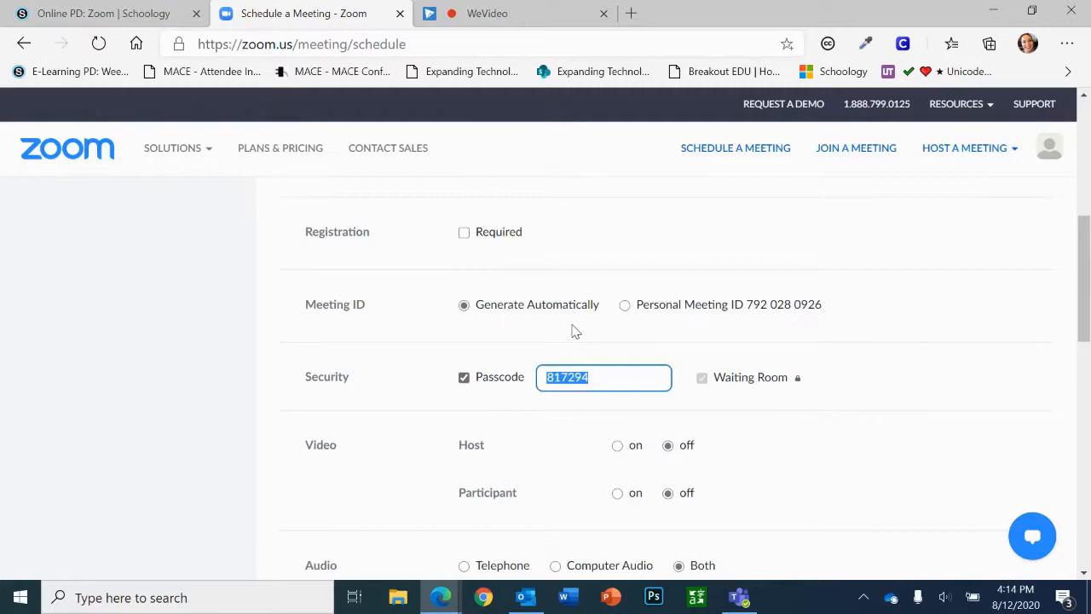
pyautogui.scroll(-1, 664, 328)
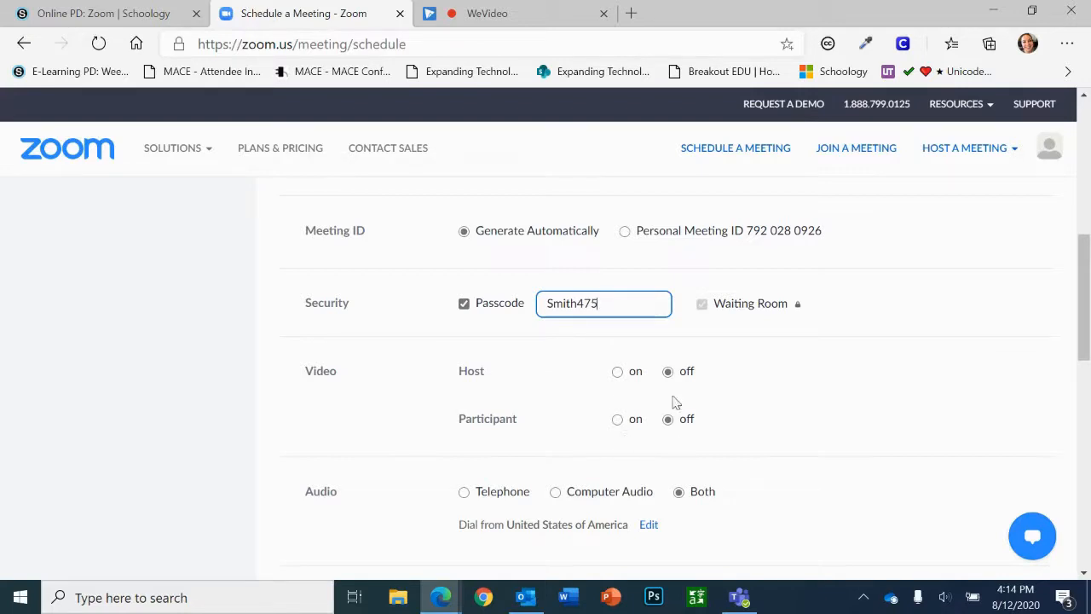
pyautogui.scroll(-1, 790, 415)
pyautogui.scroll(-1, 790, 415)
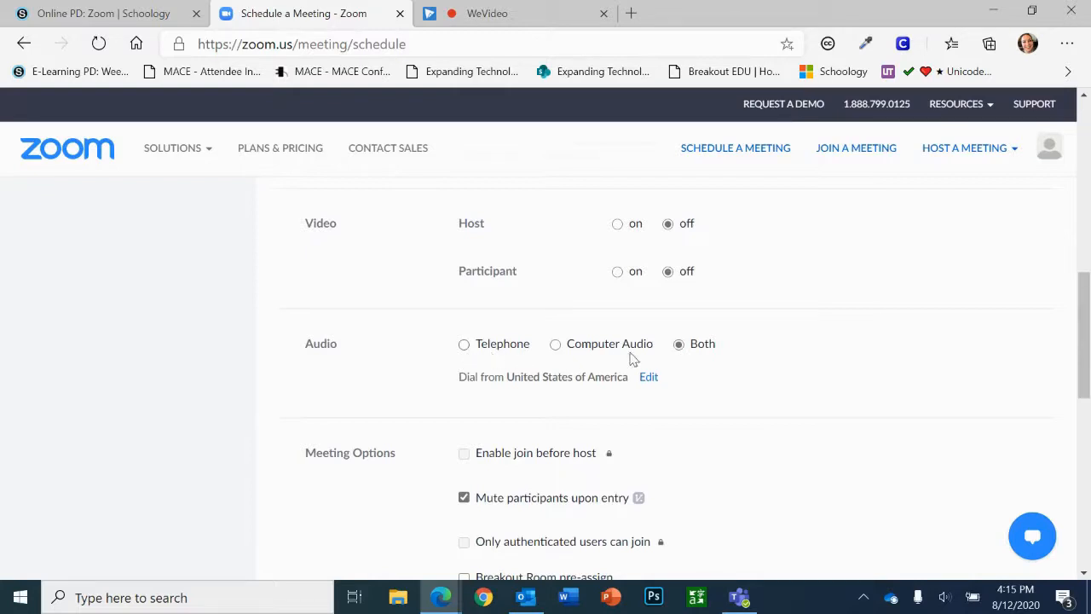
pyautogui.scroll(-3, 409, 367)
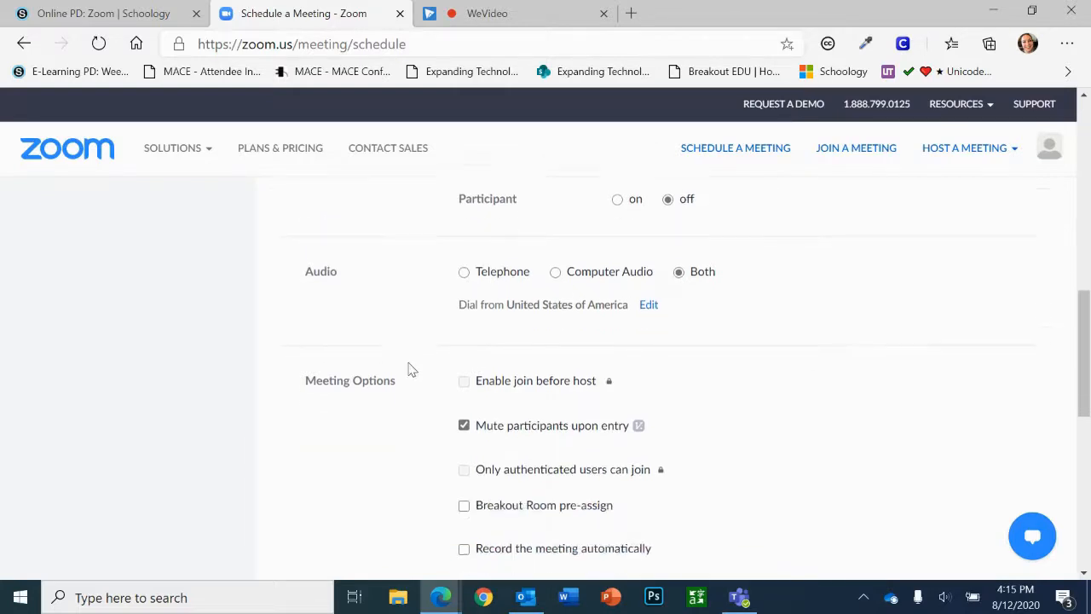
pyautogui.scroll(-1, 404, 370)
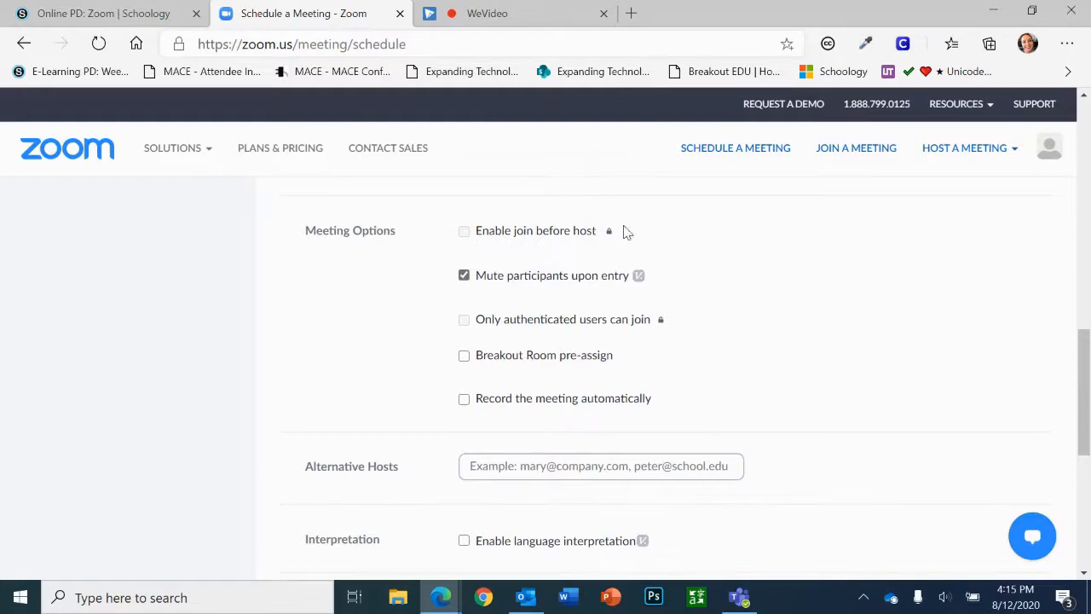
pyautogui.moveTo(610, 239)
pyautogui.moveTo(658, 327)
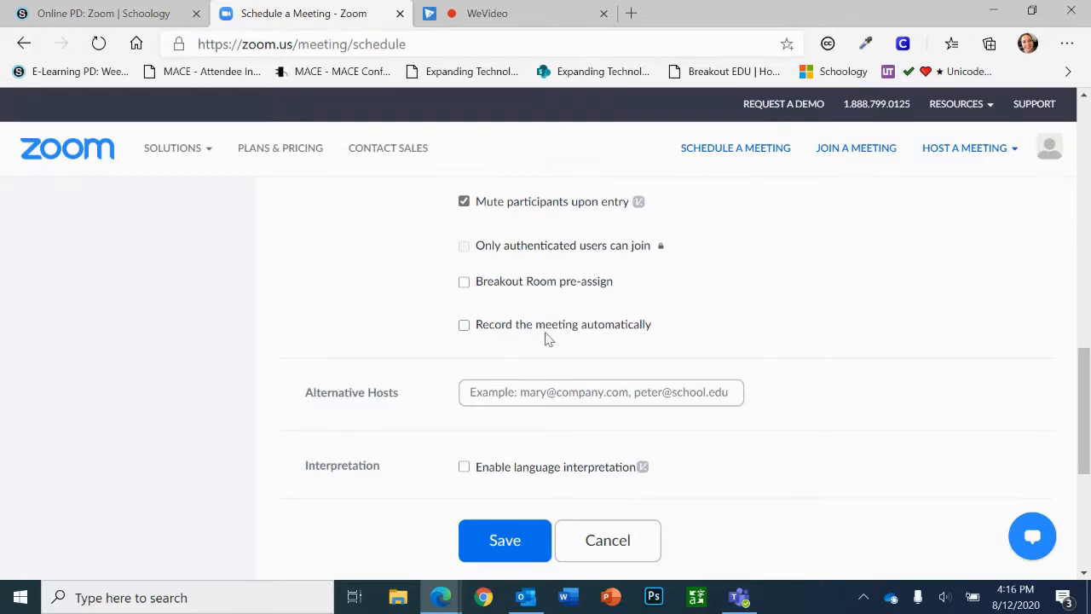
pyautogui.scroll(-1, 542, 336)
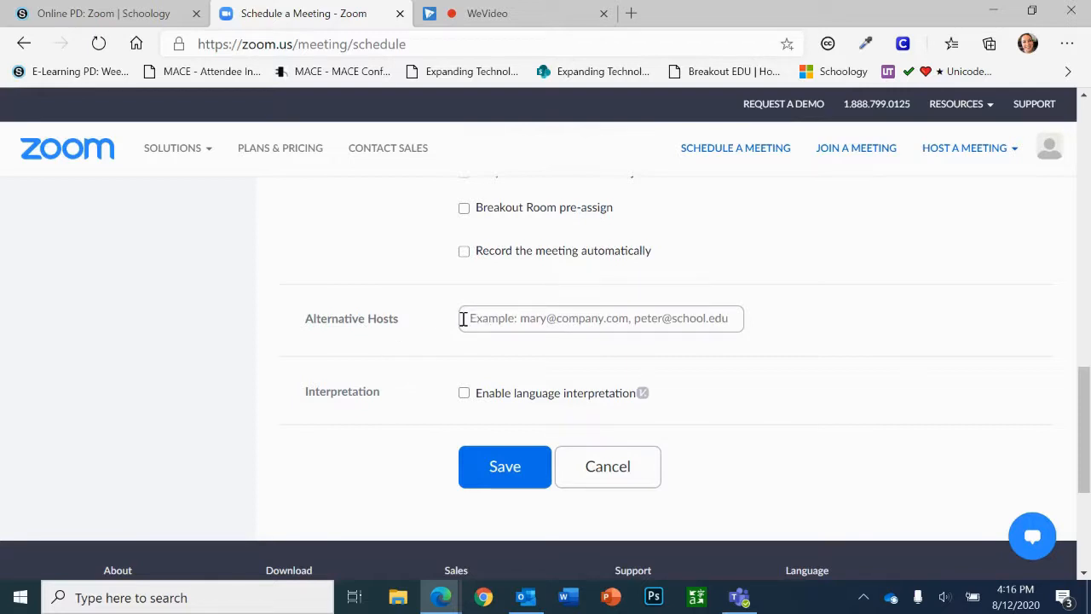
# - Save the Monday ELA Block 1 meeting from the bottom of the scheduling form
pyautogui.scroll(-1, 519, 317)
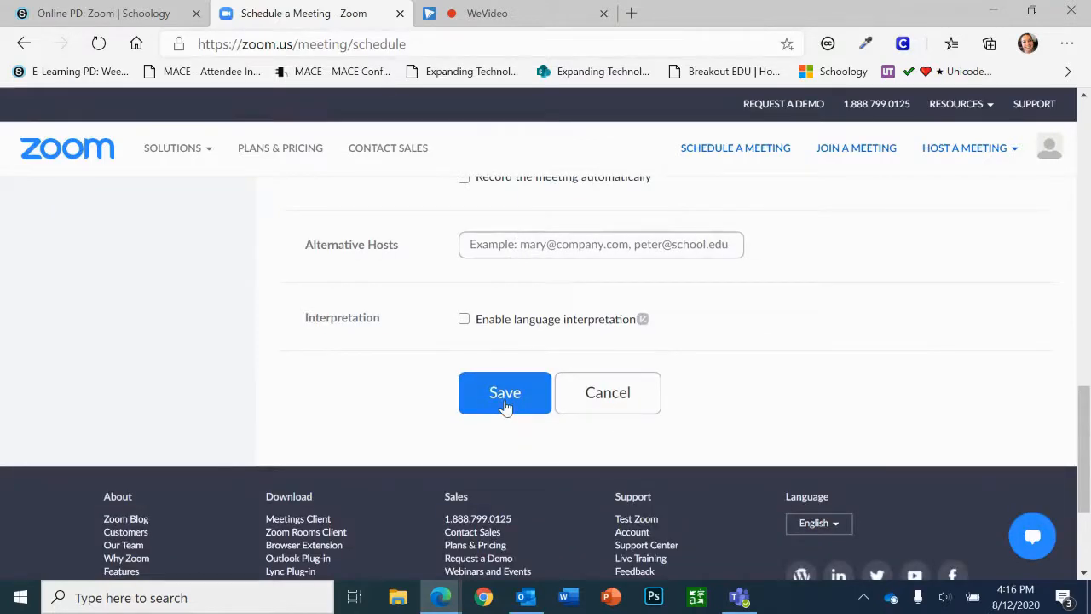
pyautogui.click(506, 406)
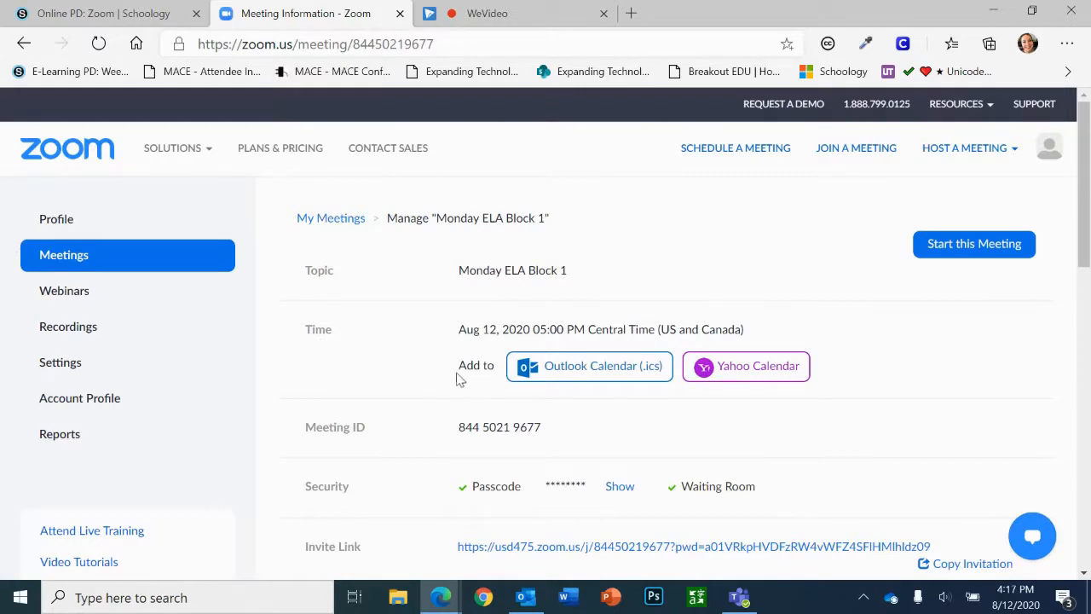
# - Download the saved meeting as the Outlook calendar file meeting-84450219677.ics
pyautogui.click(588, 367)
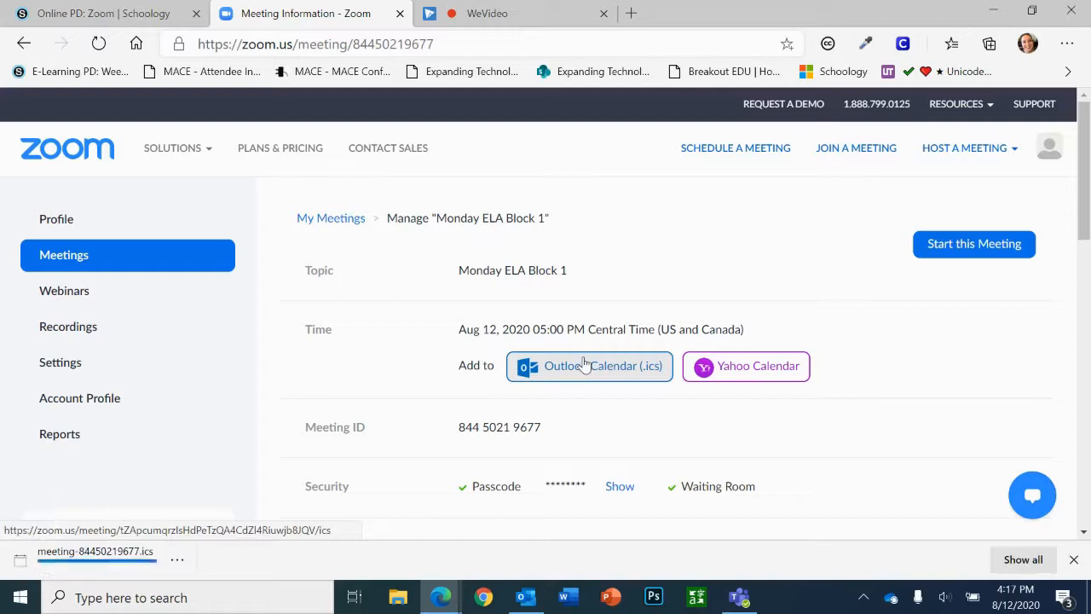
pyautogui.scroll(-2, 397, 385)
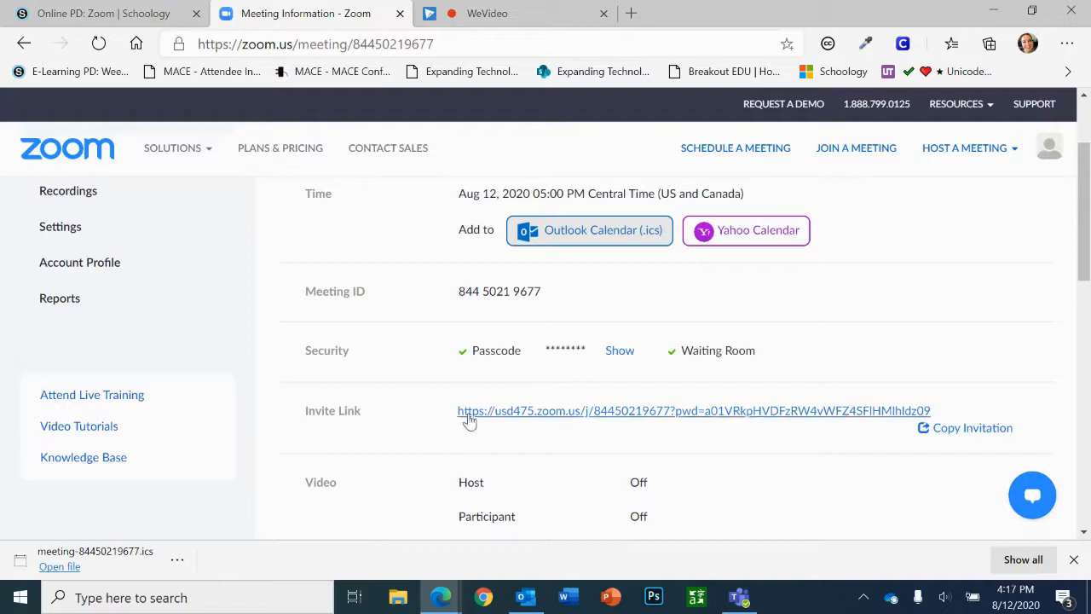
# - Highlight the full Invite Link URL on the saved meeting page and review the remaining details
pyautogui.moveTo(456, 415); pyautogui.dragTo(935, 419)
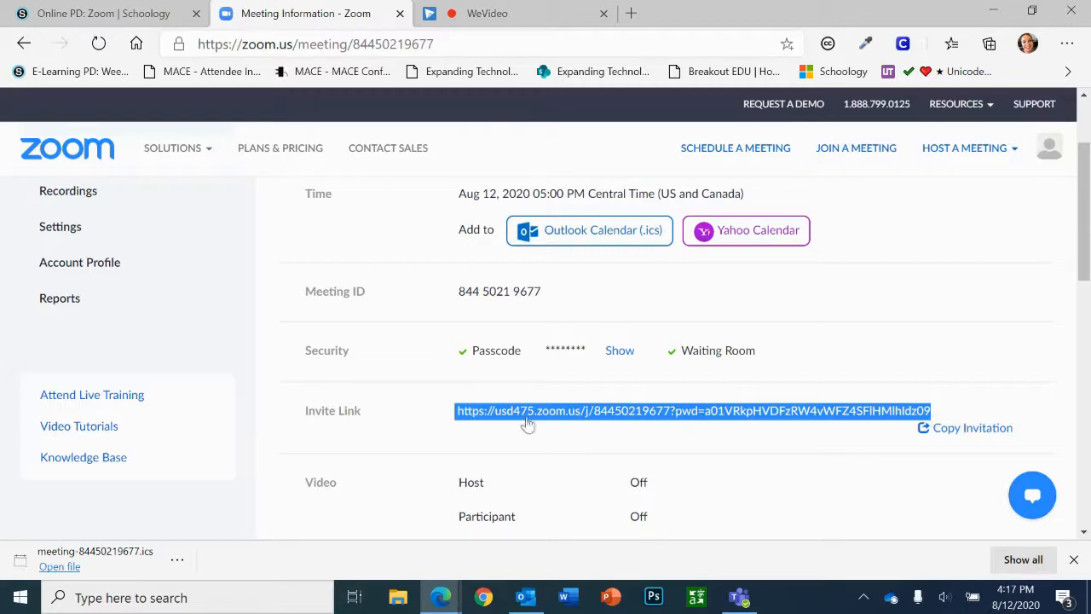
pyautogui.scroll(-1, 486, 463)
pyautogui.scroll(-2, 481, 468)
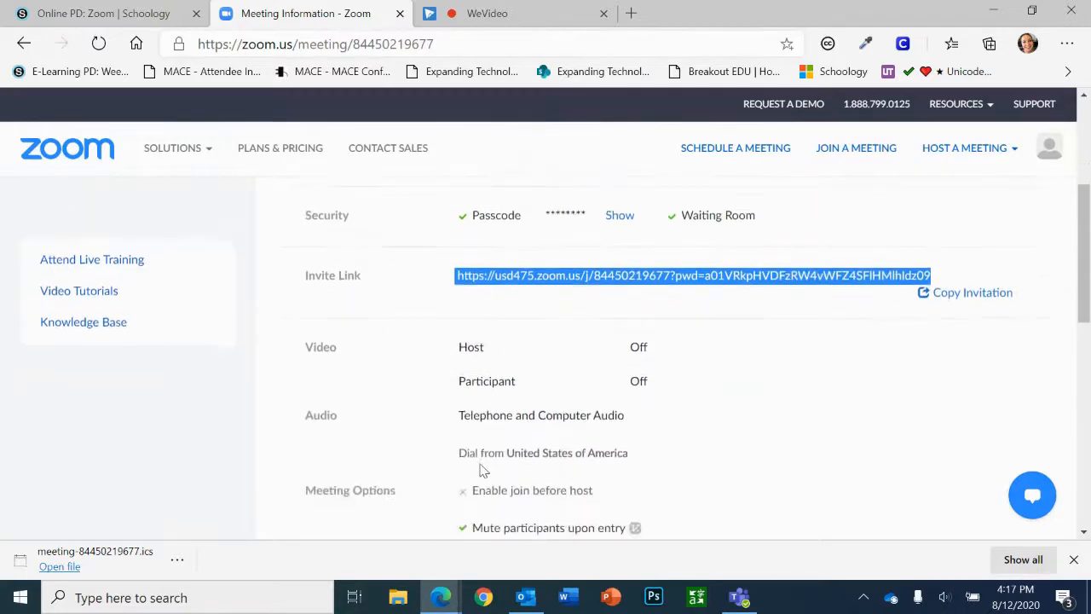
pyautogui.scroll(-3, 492, 362)
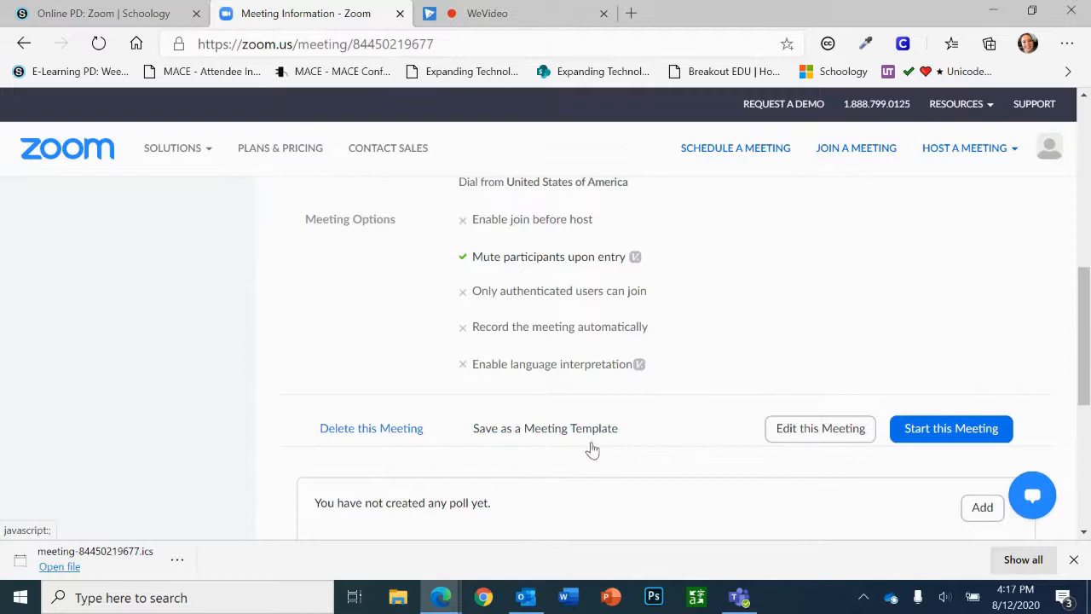
pyautogui.scroll(3, 592, 450)
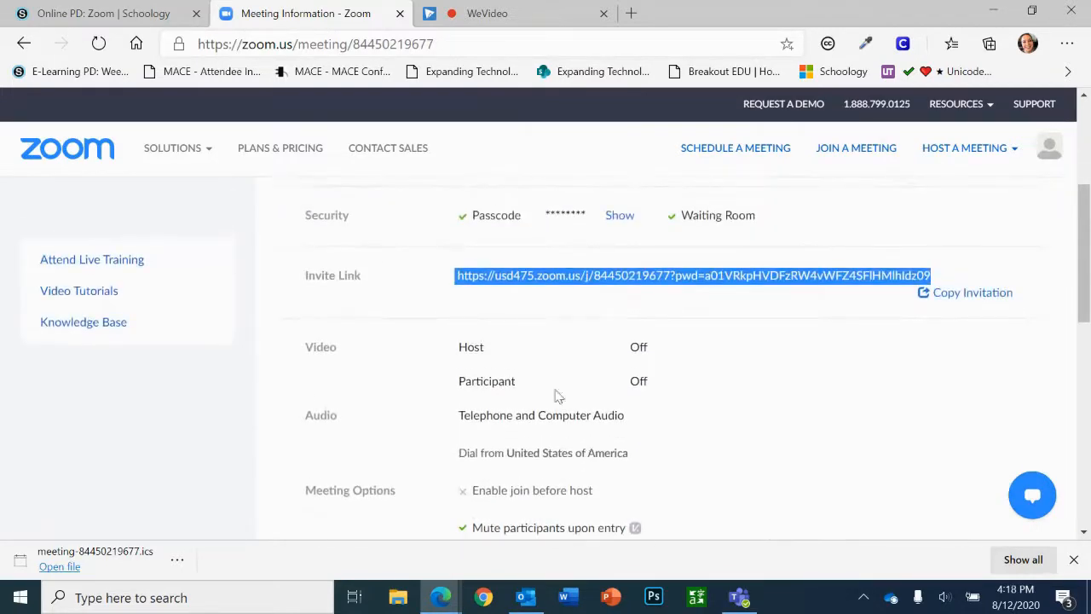
# - In a new tab, open Schoology's Mock Course Princess Bride course and show the Add Materials list
pyautogui.click(631, 12)
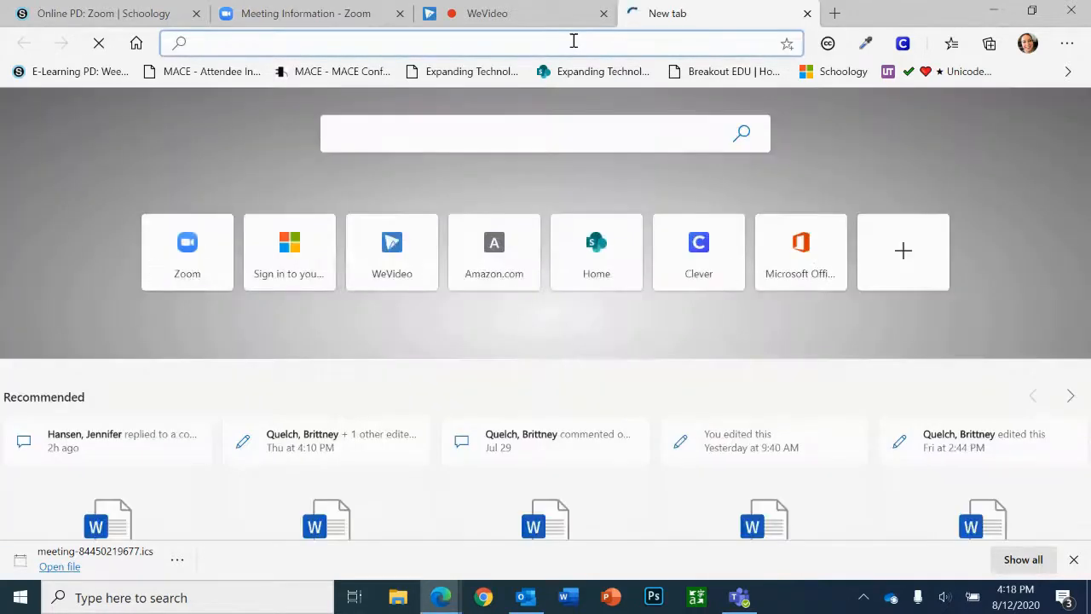
pyautogui.write('sch')
pyautogui.press('Return')
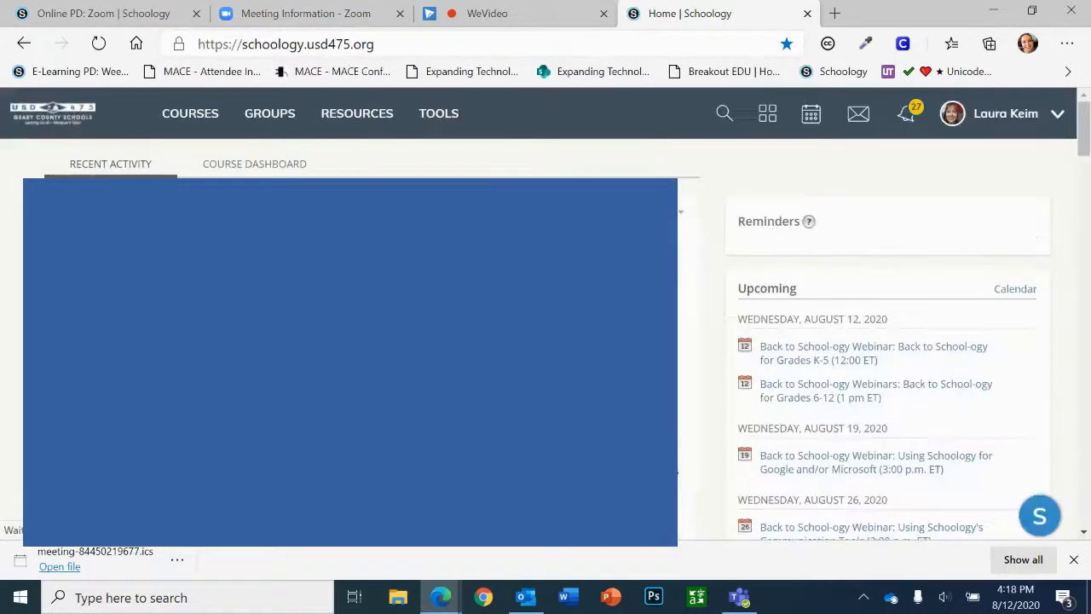
pyautogui.click(205, 128)
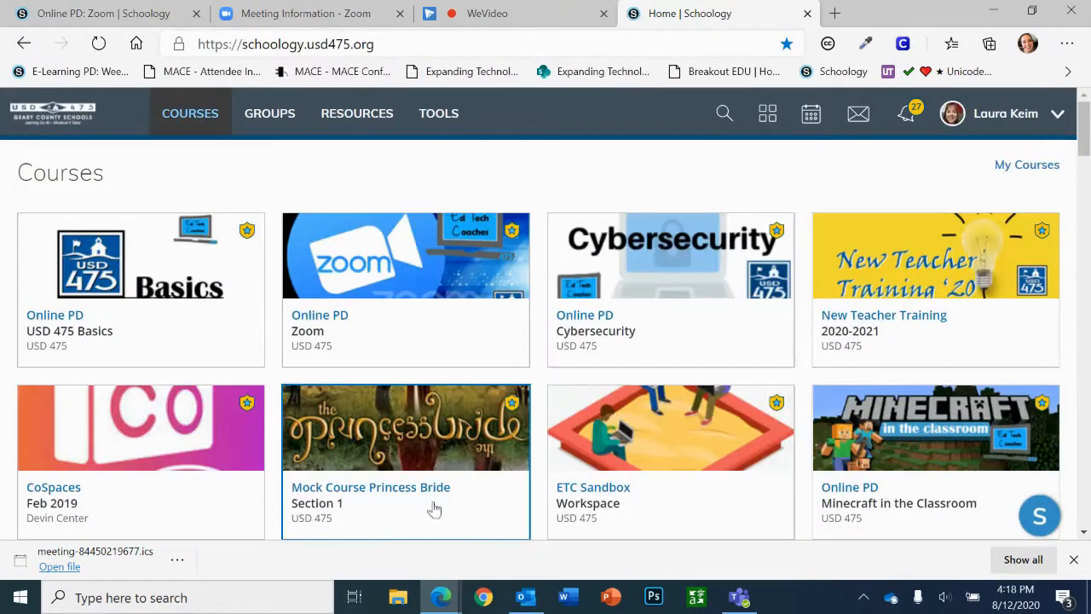
pyautogui.click(406, 497)
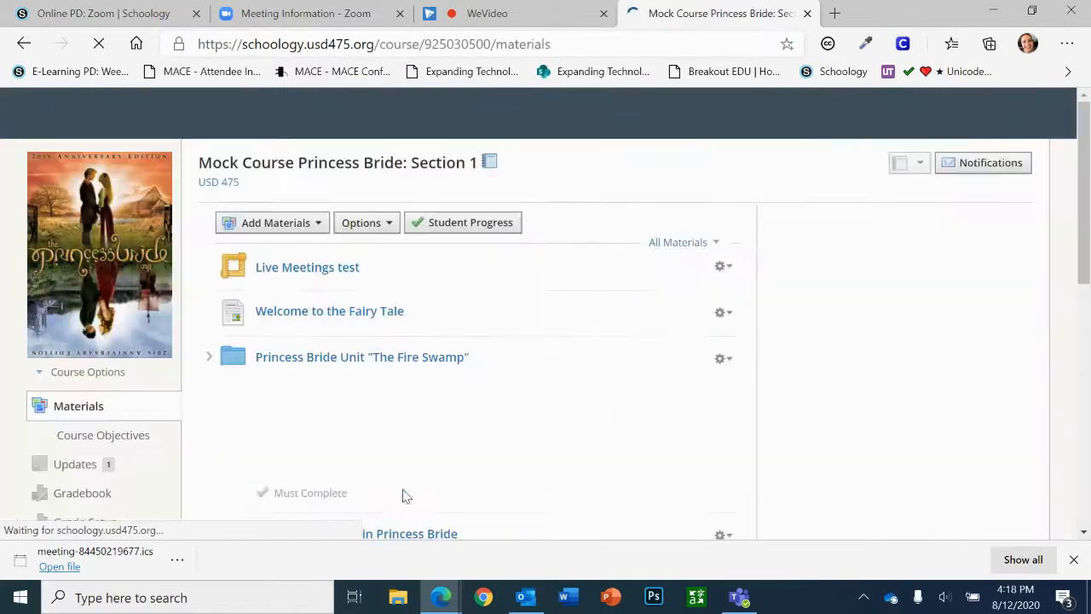
pyautogui.click(280, 225)
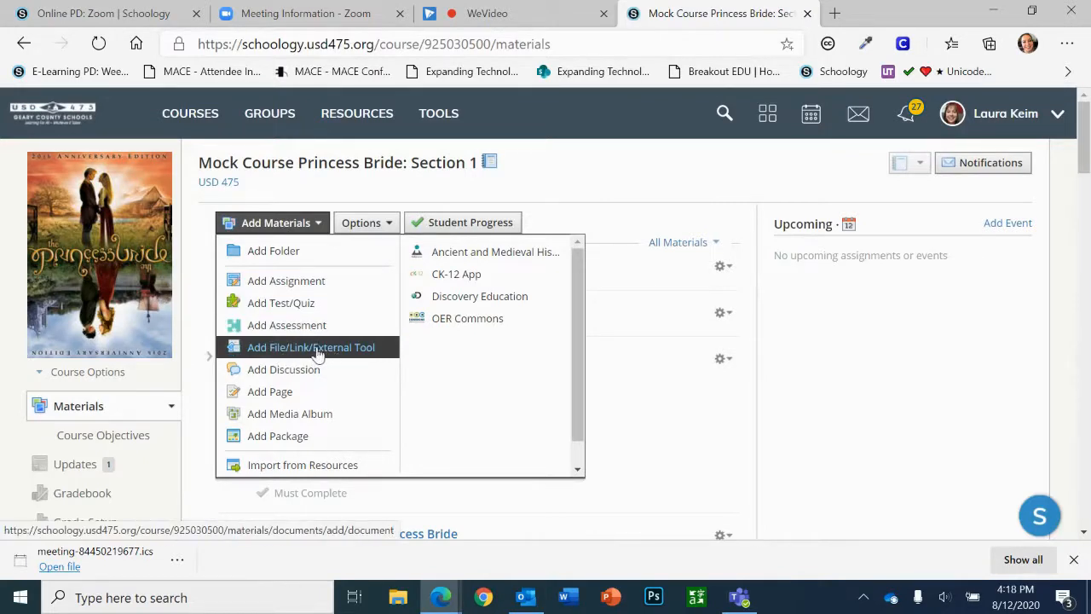
# - Add a new course page titled 'Zoom meeting 8/12/2020' and place the cursor in its body
pyautogui.click(258, 392)
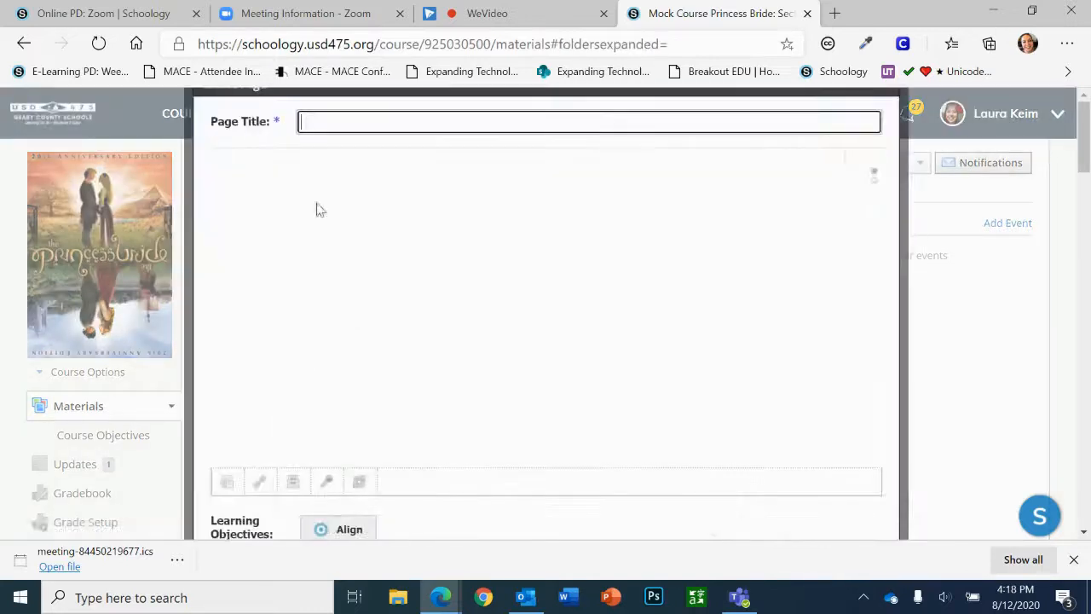
pyautogui.click(322, 126)
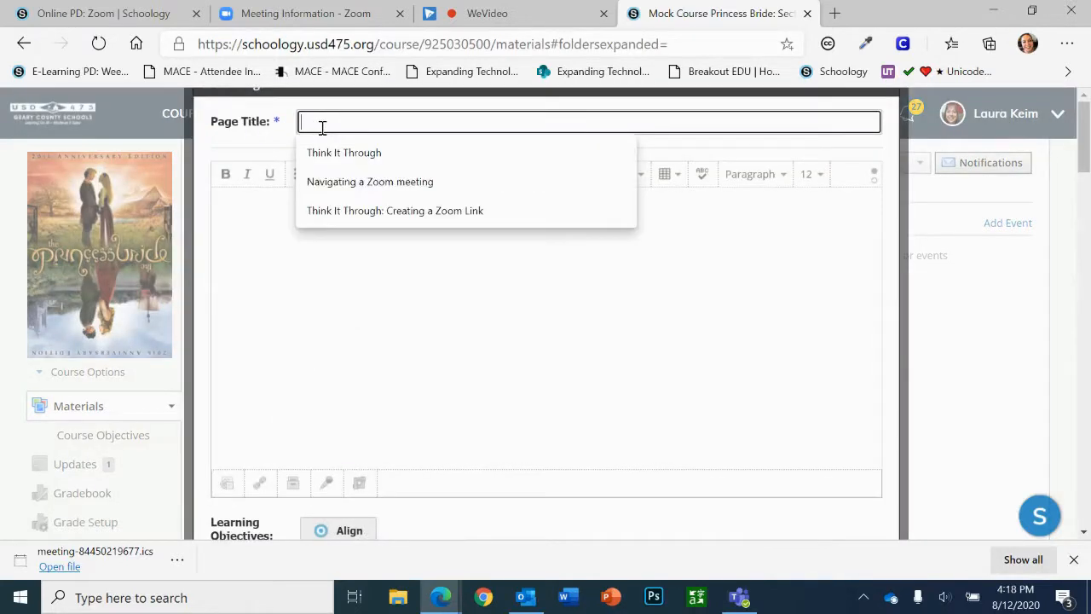
pyautogui.write('Zoom meeting 8/12/2020')
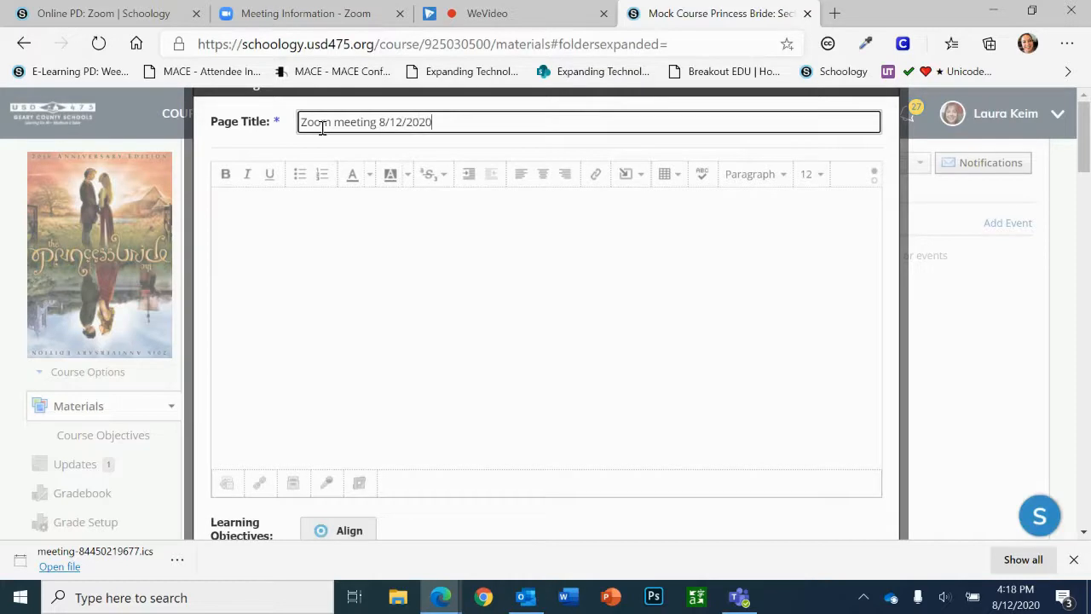
pyautogui.click(259, 223)
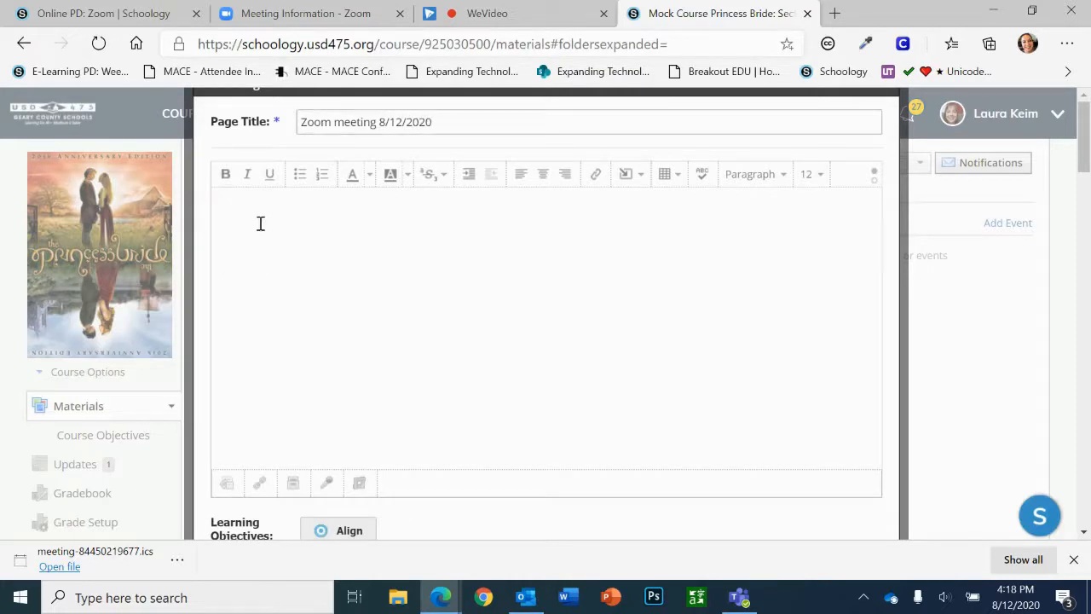
# - Insert a 'Zoom Meeting' link pointing to the pasted Zoom invite URL, with a blank line above it
pyautogui.click(596, 174)
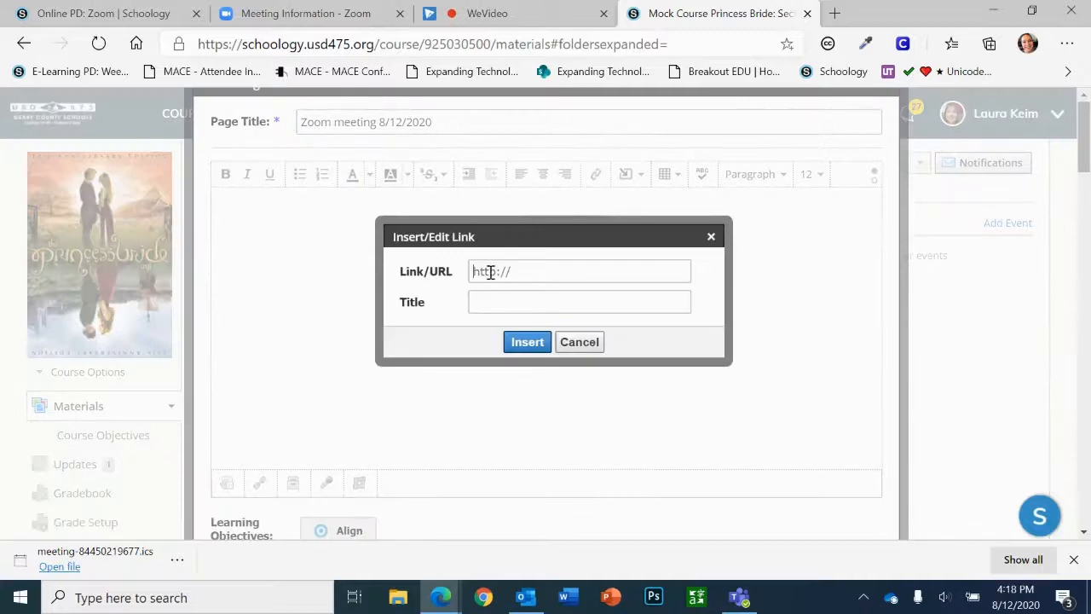
pyautogui.hotkey('ctrl', 'v')
pyautogui.click(493, 301)
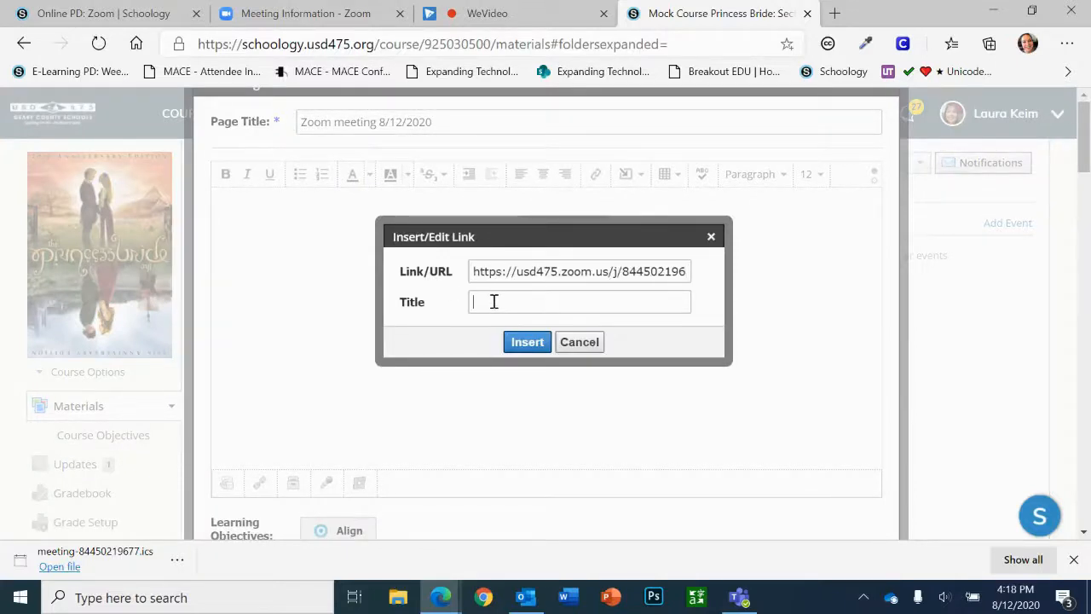
pyautogui.write('Zoom Meeting')
pyautogui.click(536, 341)
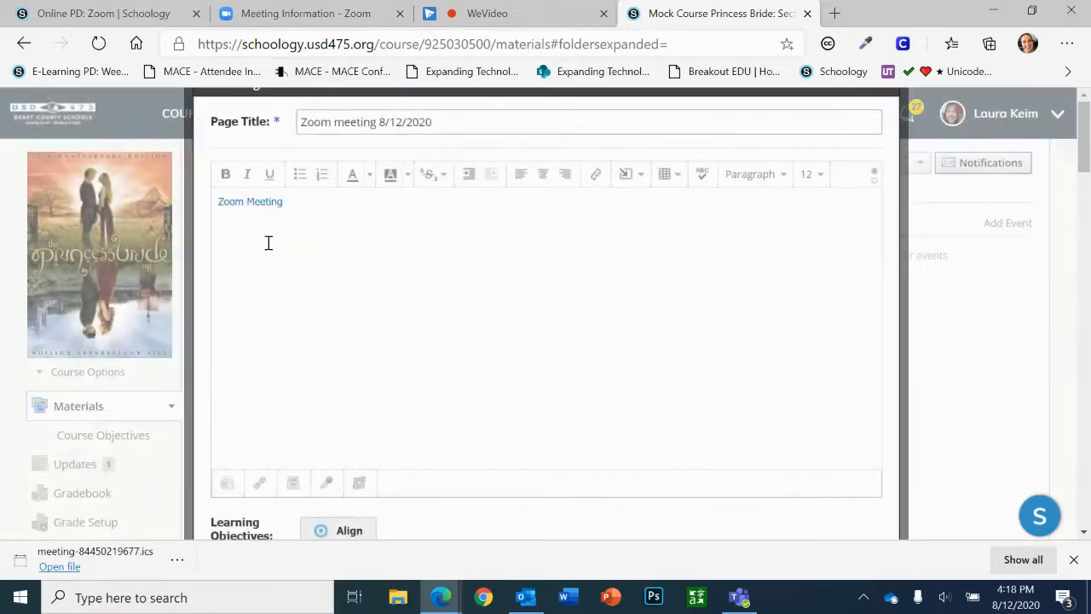
pyautogui.click(218, 206)
pyautogui.press('Return')
pyautogui.scroll(-3, 462, 287)
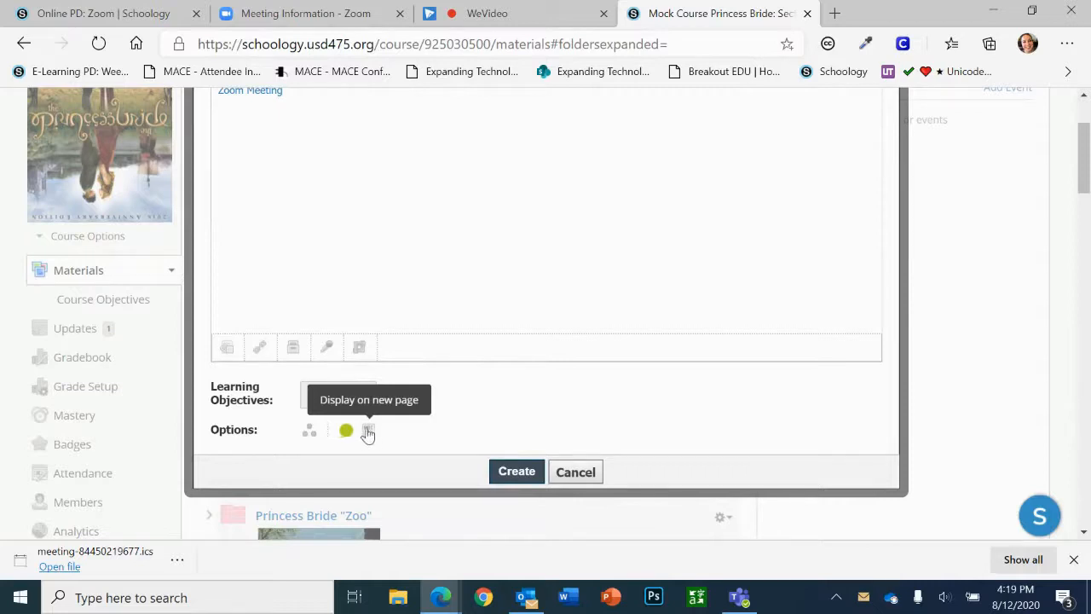
# - Create the page, open it from the end of the materials list to check its link, then go back
pyautogui.click(516, 474)
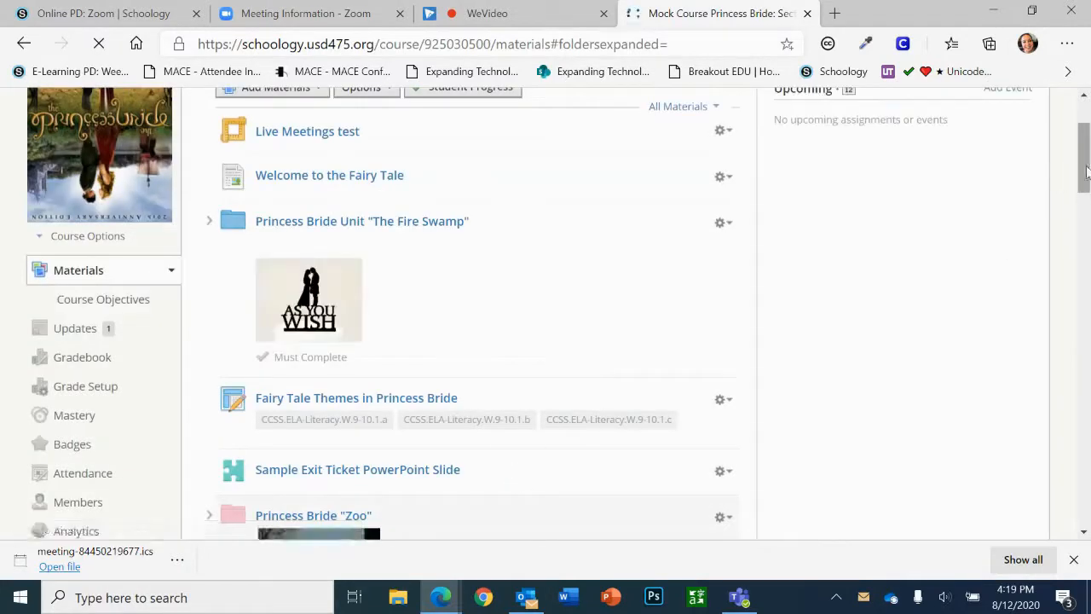
pyautogui.moveTo(1087, 162); pyautogui.dragTo(1085, 498)
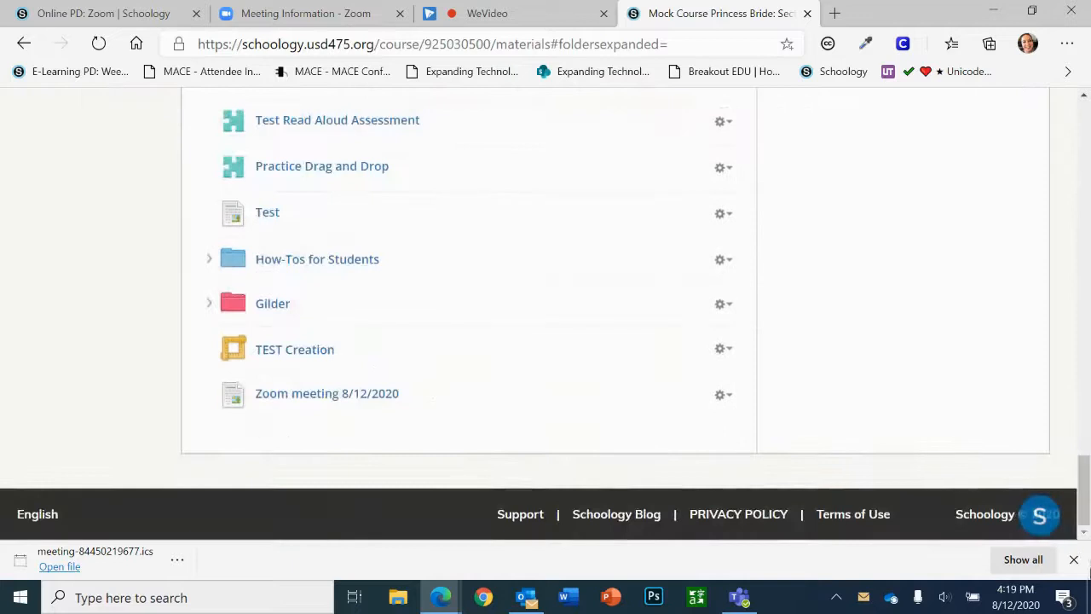
pyautogui.click(271, 397)
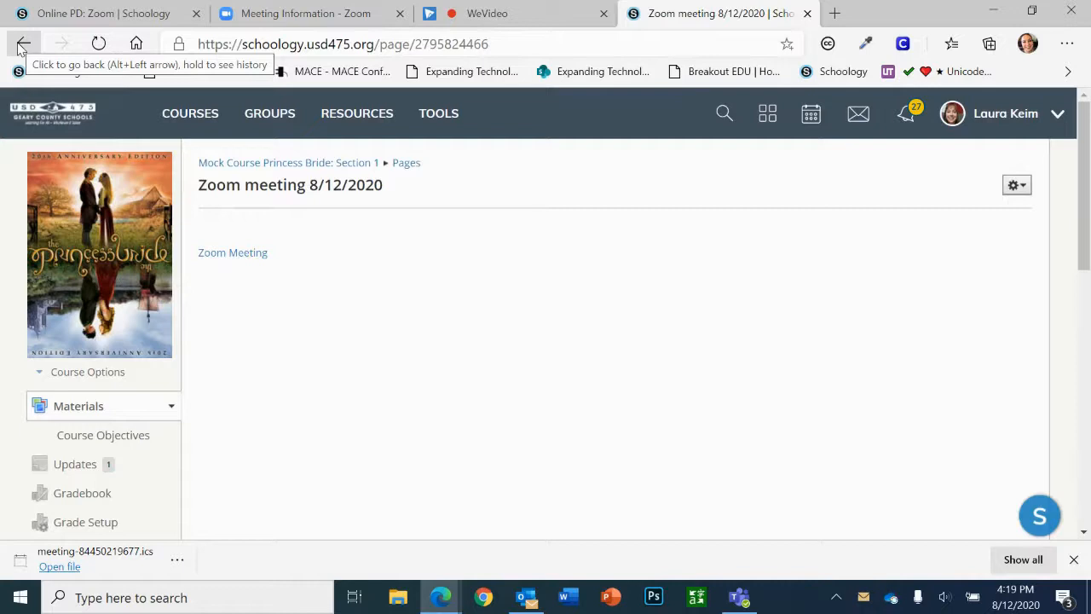
pyautogui.click(23, 45)
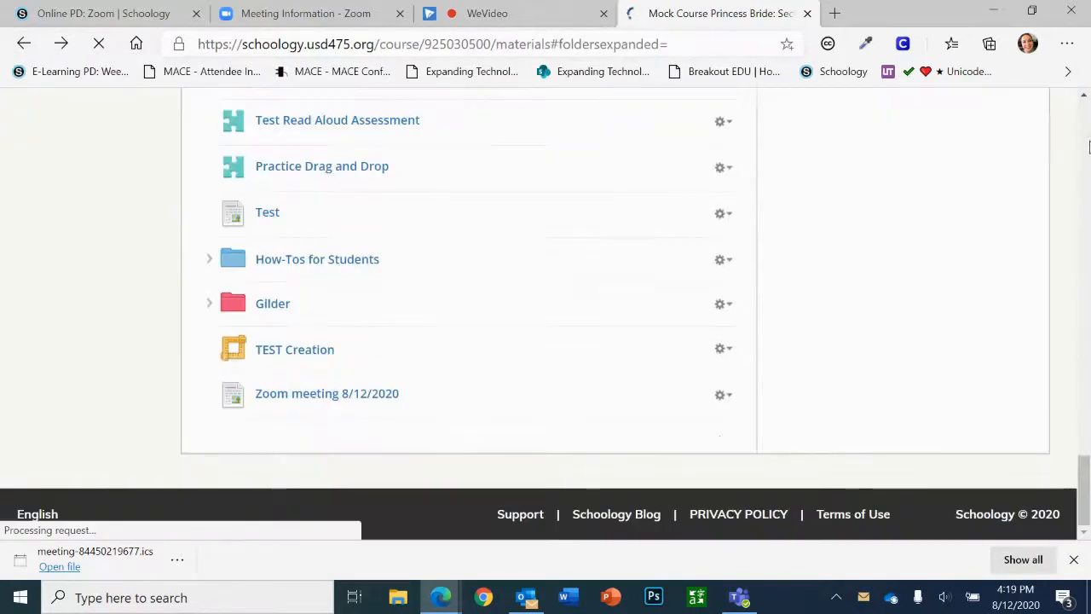
# - In the page's Edit form, enable Individually Assign and pick Expanding Technology in the Classroom
pyautogui.click(724, 397)
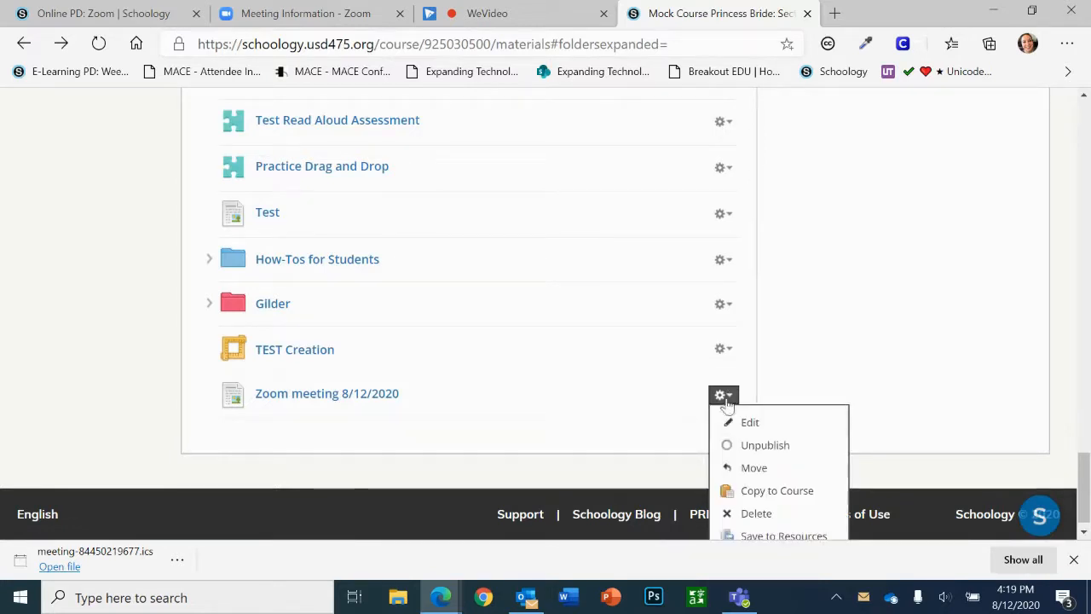
pyautogui.scroll(-1, 726, 435)
pyautogui.click(737, 407)
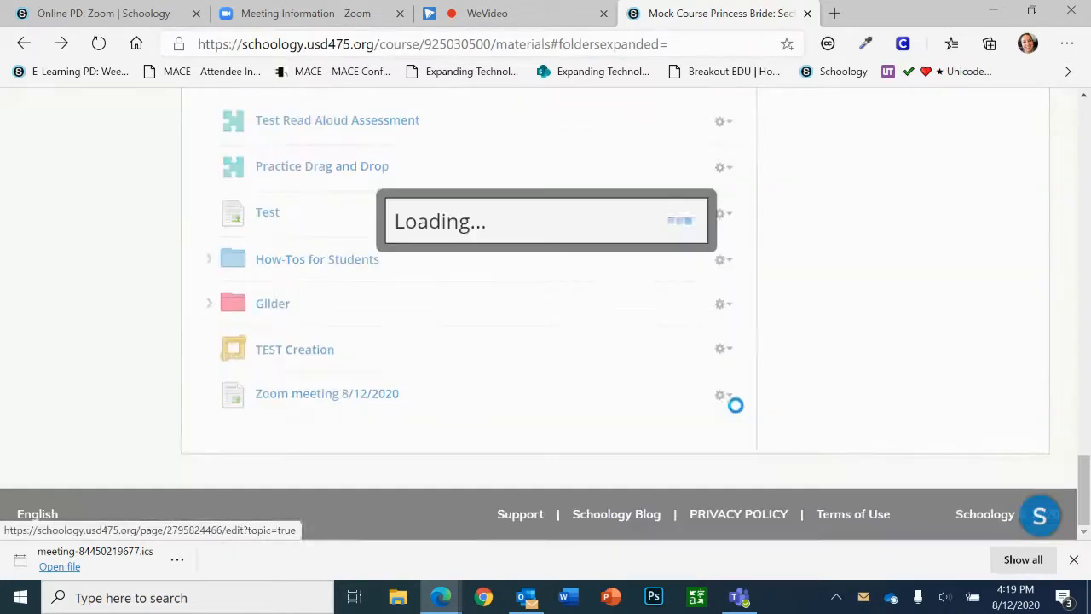
pyautogui.scroll(-1, 472, 401)
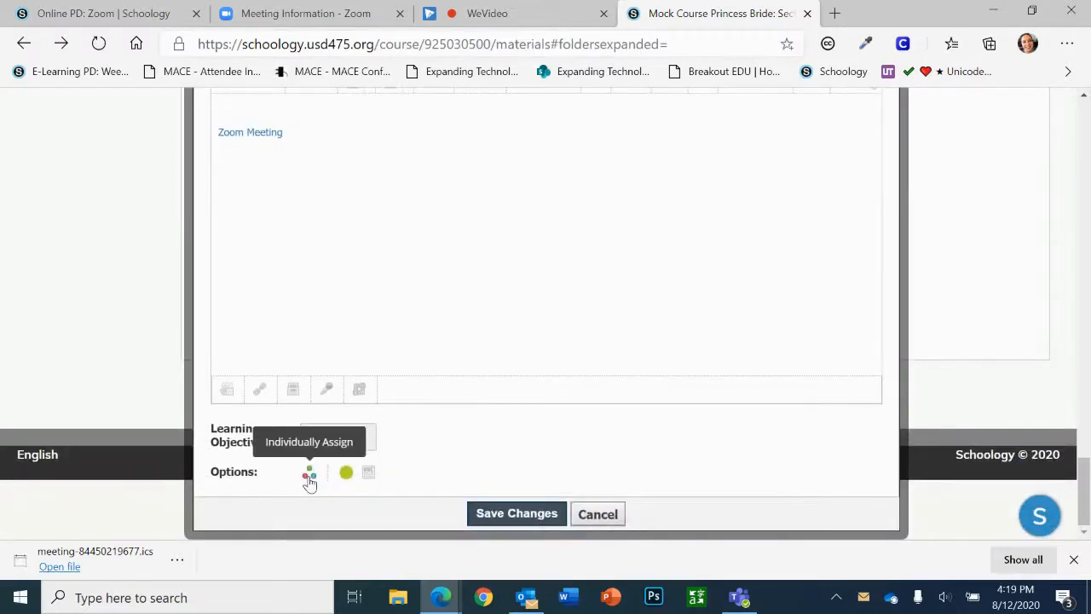
pyautogui.scroll(1, 309, 482)
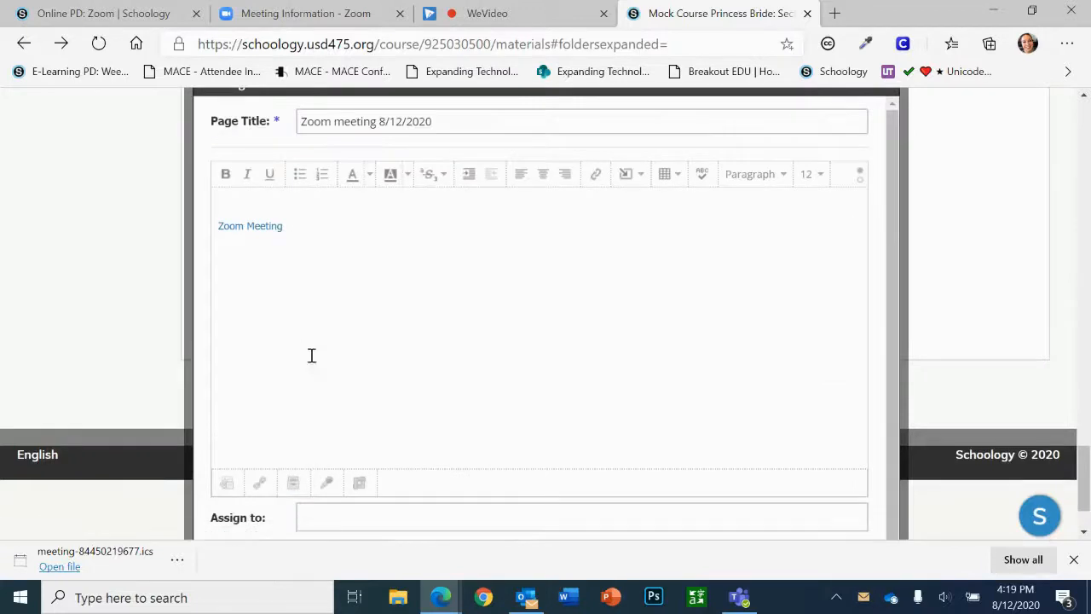
pyautogui.scroll(-1, 301, 437)
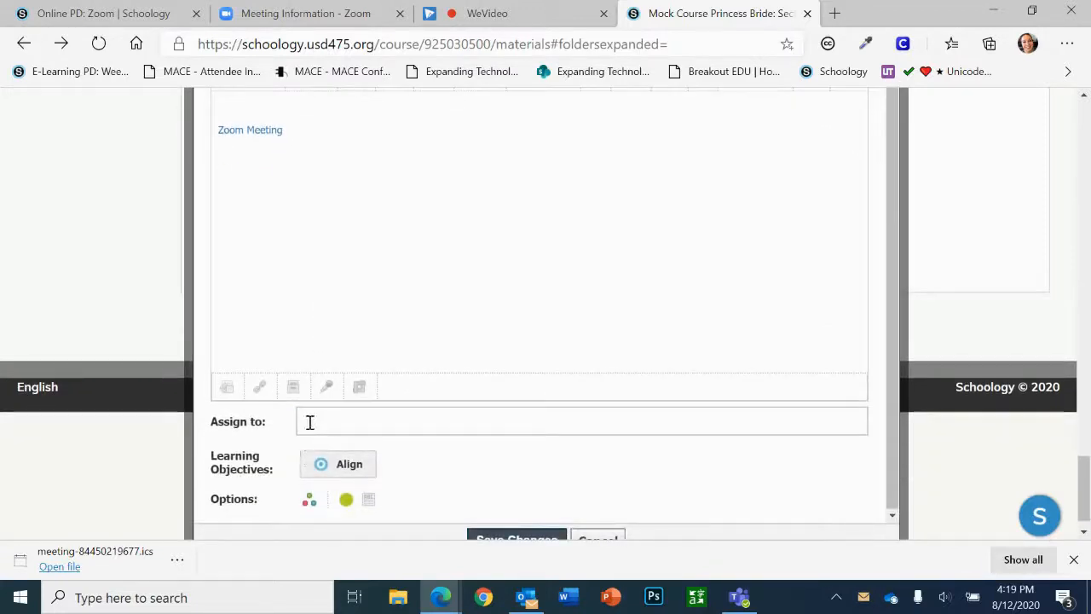
pyautogui.click(309, 422)
pyautogui.write('ex')
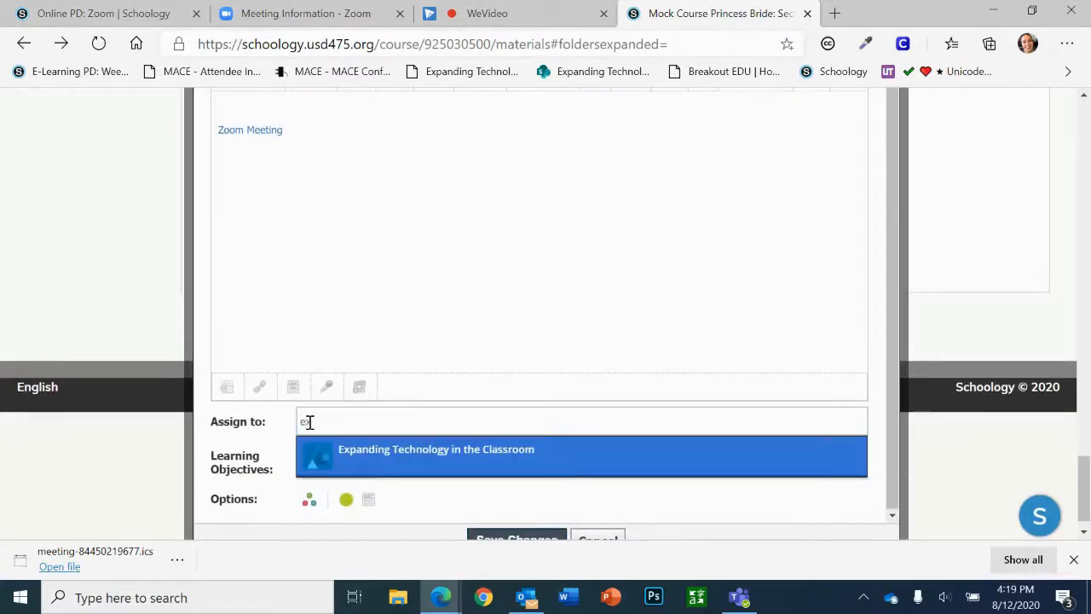
pyautogui.click(389, 459)
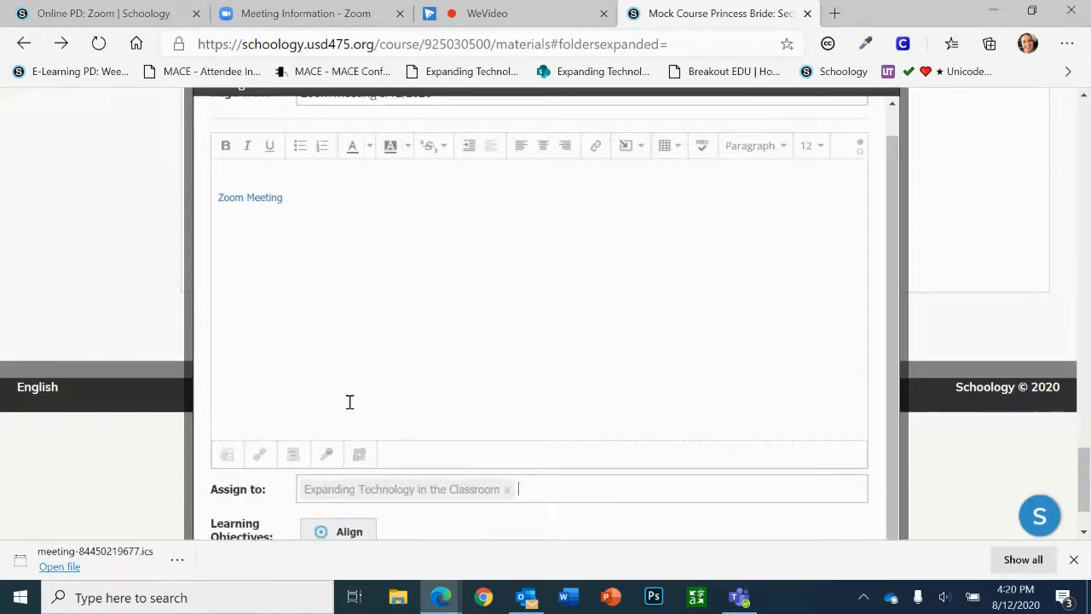
pyautogui.scroll(-2, 349, 401)
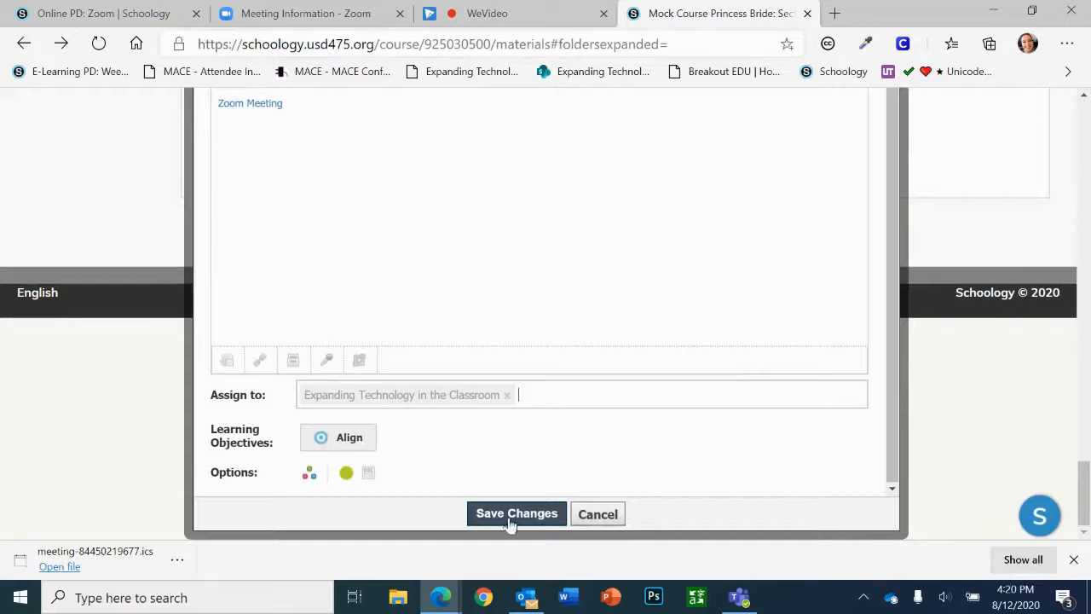